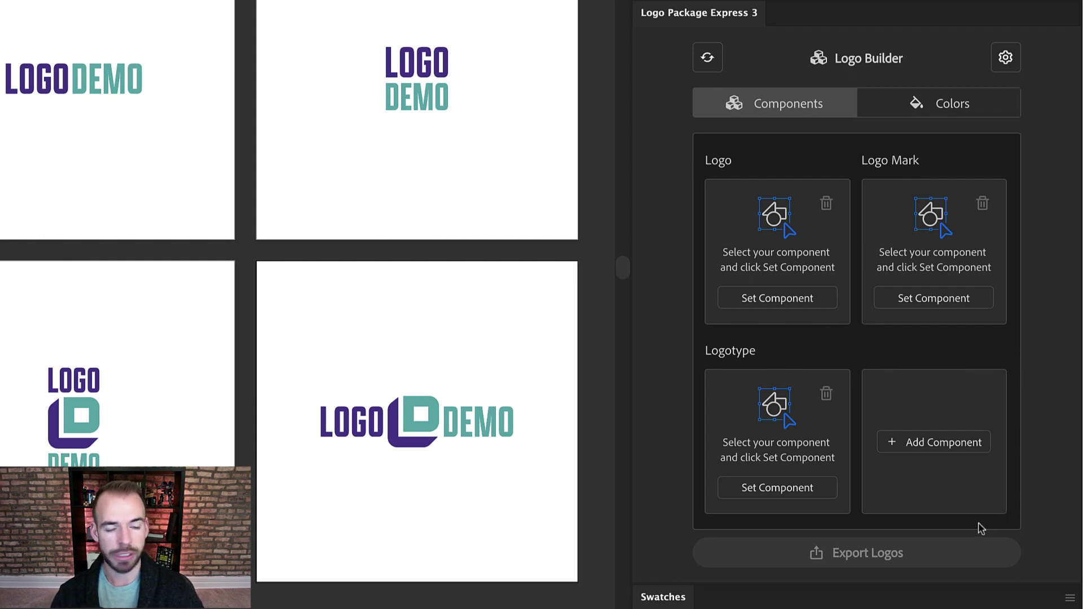
Add five empty component slots, Untitled 1 to Untitled 5, below Logo, Logo Mark and Logotype
left_click(932, 449)
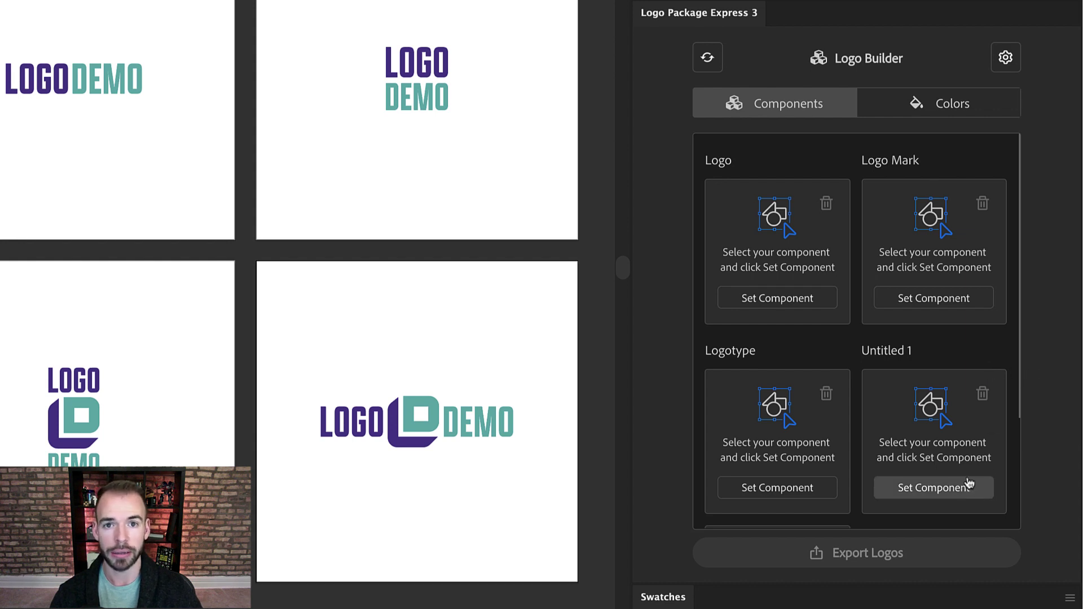
scroll(969, 484, "down", 3)
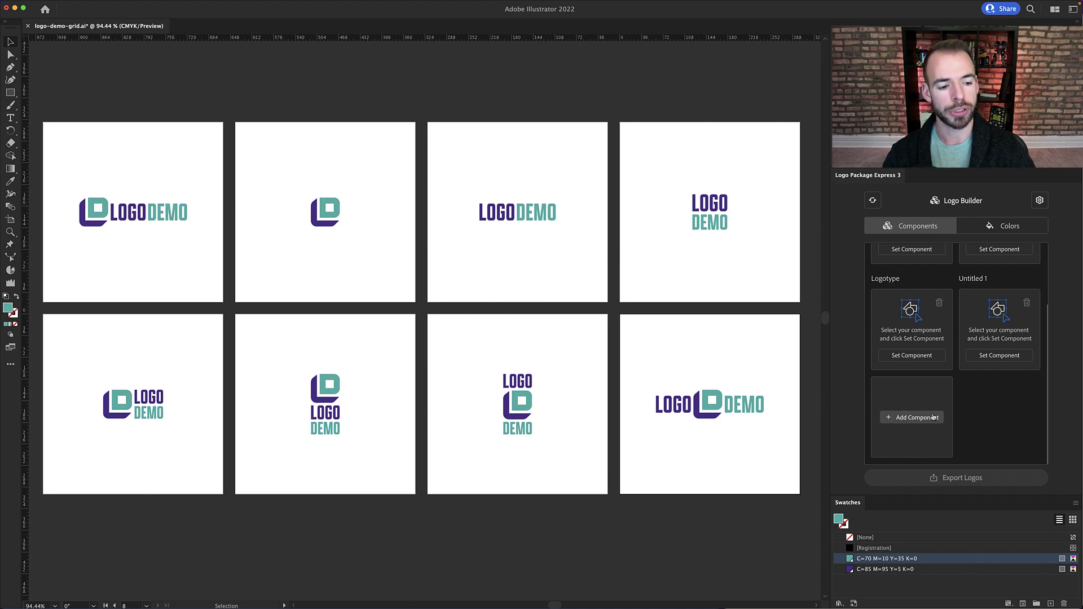
left_click(913, 417)
left_click(999, 433)
scroll(982, 408, "down", 2)
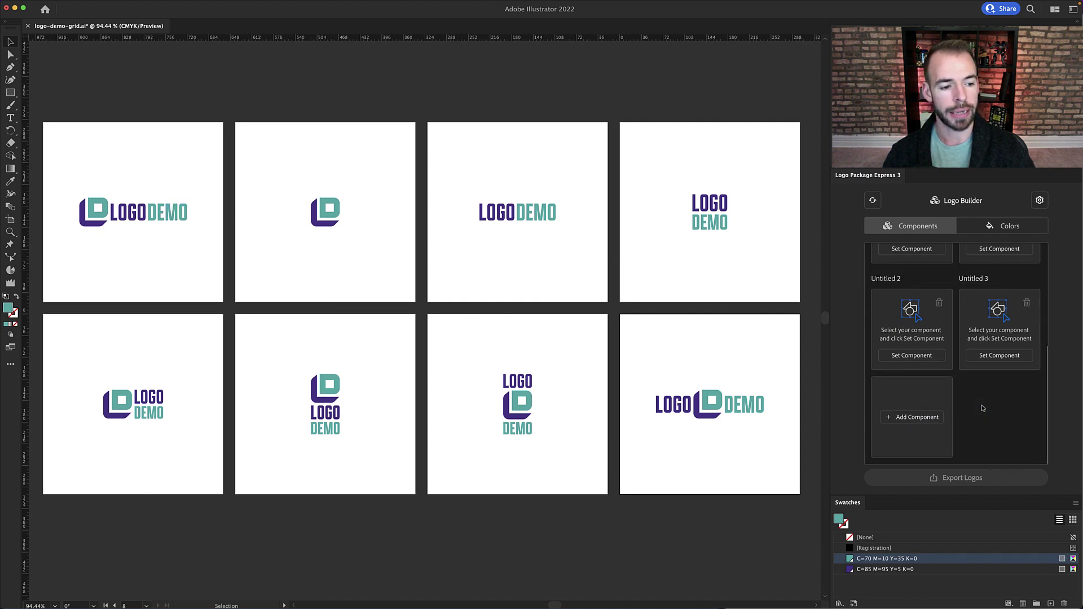
left_click(912, 417)
left_click(998, 437)
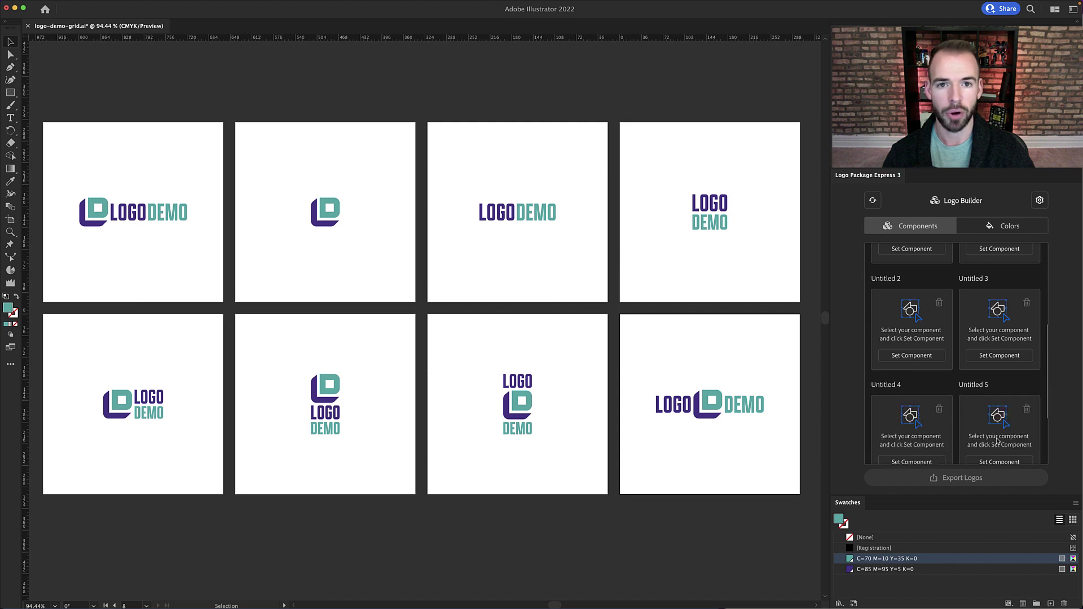
scroll(988, 409, "up", 5)
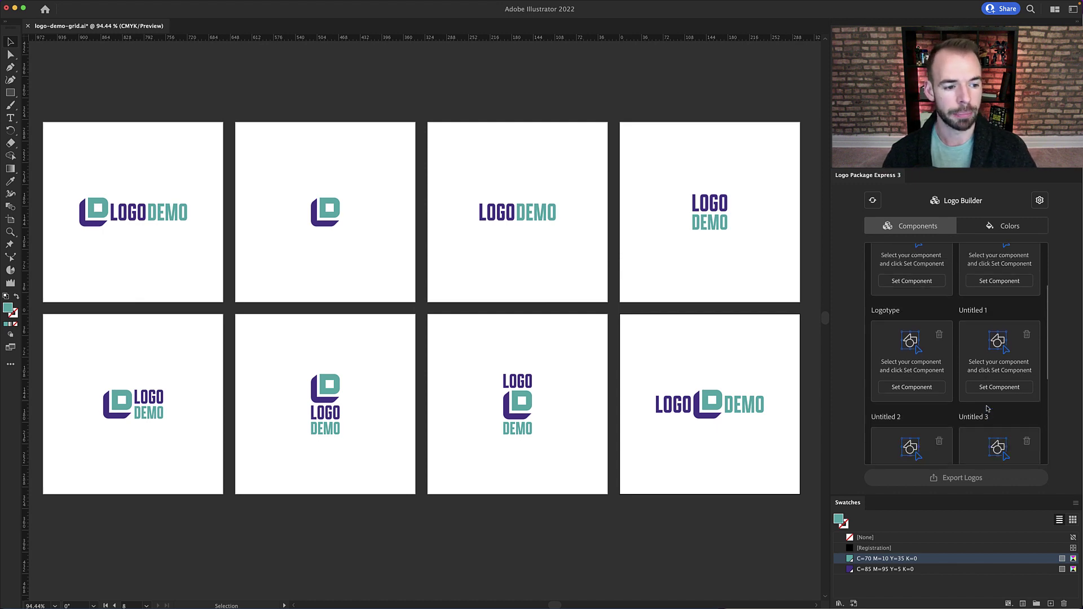
scroll(902, 356, "down", 4)
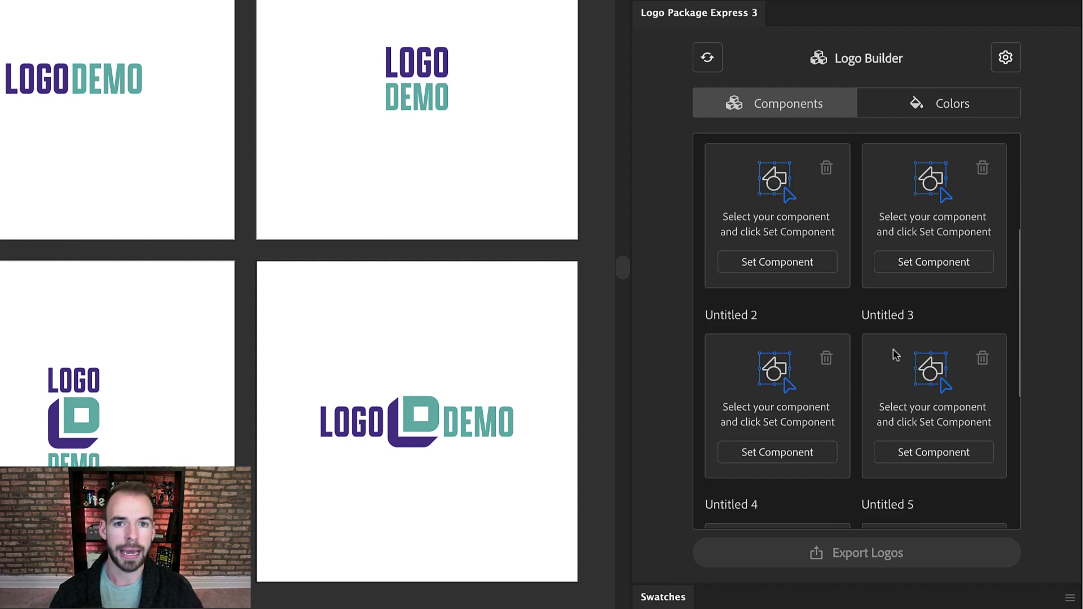
scroll(902, 364, "up", 2)
scroll(898, 370, "up", 2)
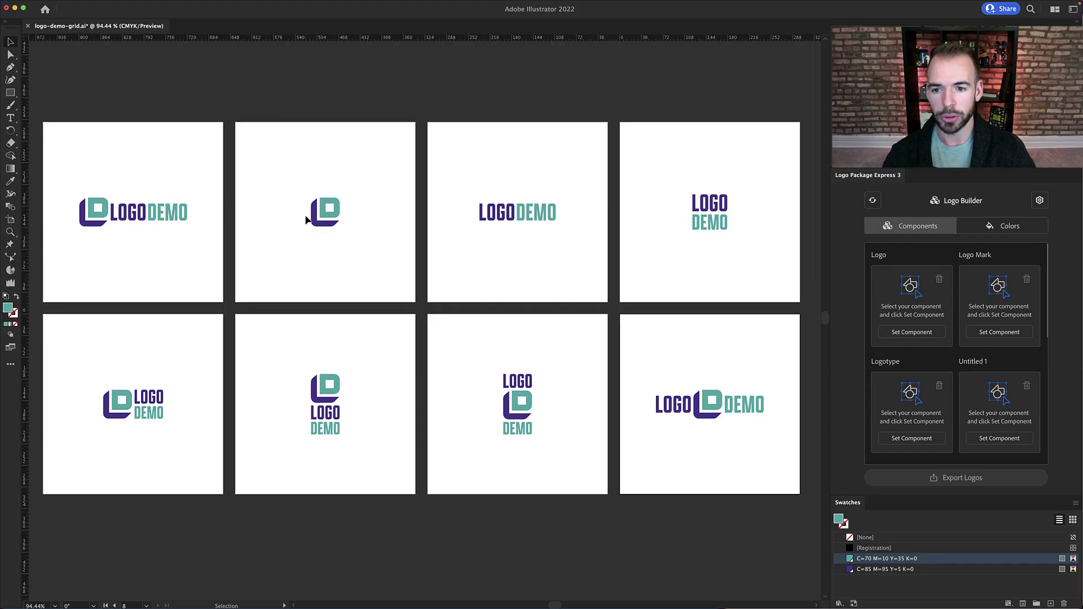
Rename Untitled 1, 2 and 3 to Stacked Logotype, Stacked Logo and Vertical Logo
left_click(979, 368)
type("Ste")
type("cked Logo")
type("type")
scroll(977, 364, "down", 4)
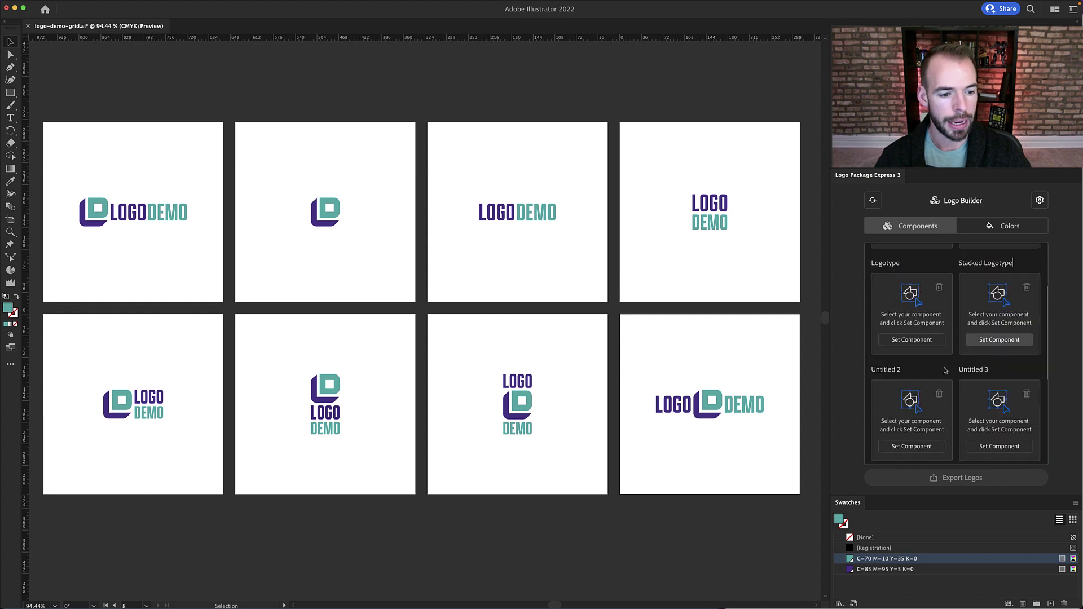
left_click(900, 370)
type("Stacked Logo")
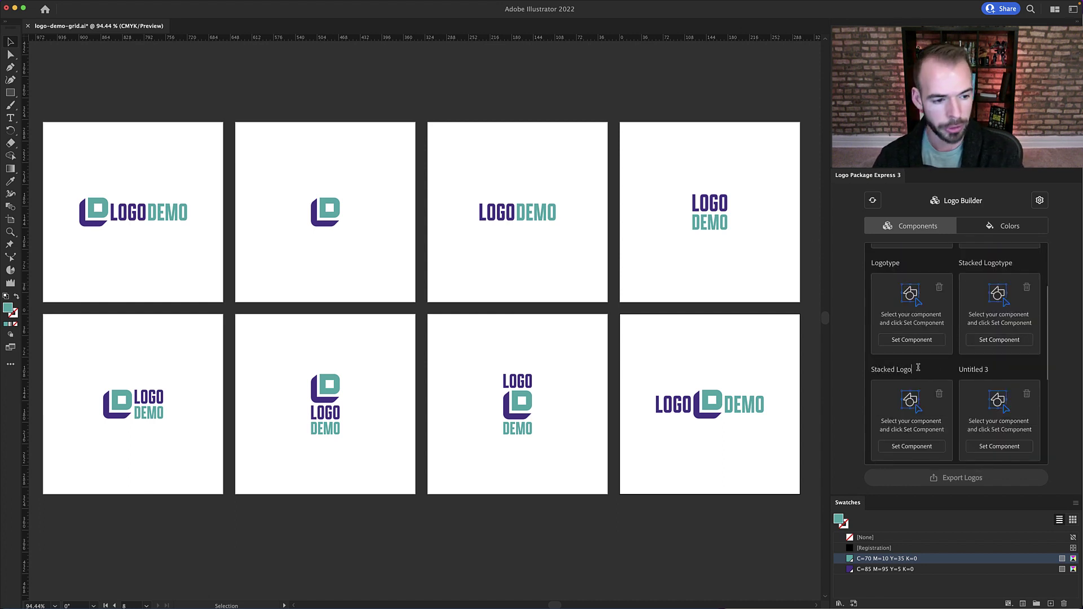
left_click(978, 370)
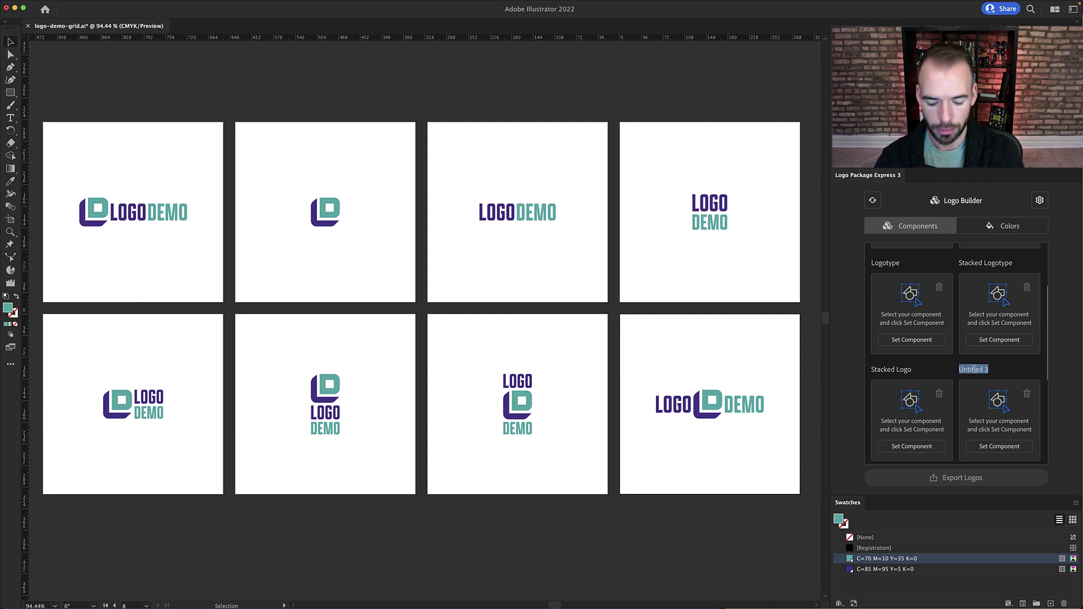
type("Vertical Logo")
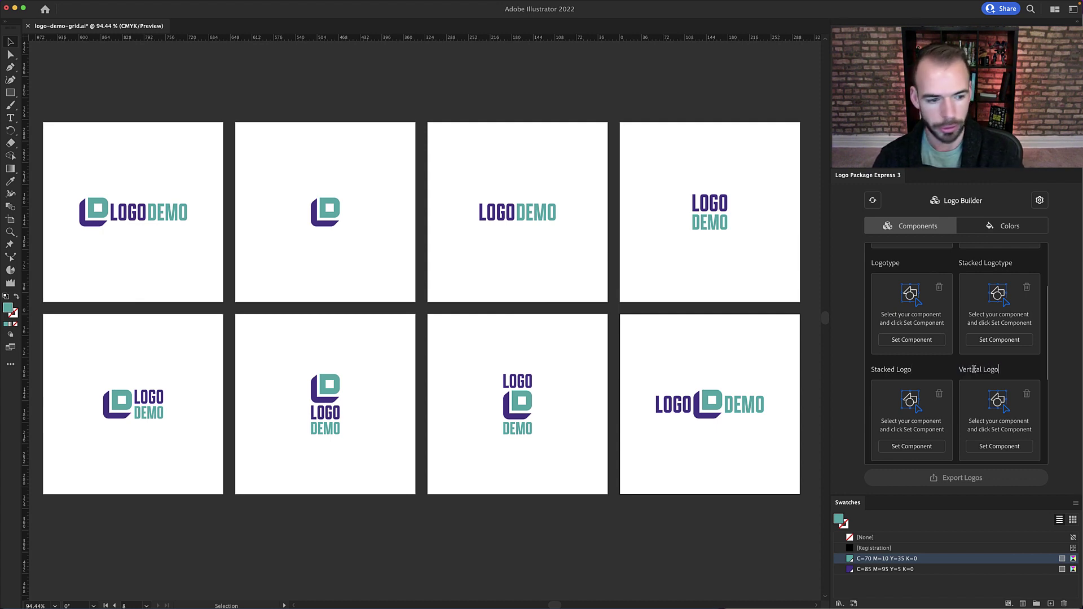
Rename Untitled 4 and 5 to Centered Vertical Logo and Centered Logo
scroll(974, 369, "down", 3)
left_click(902, 372)
type("Centered")
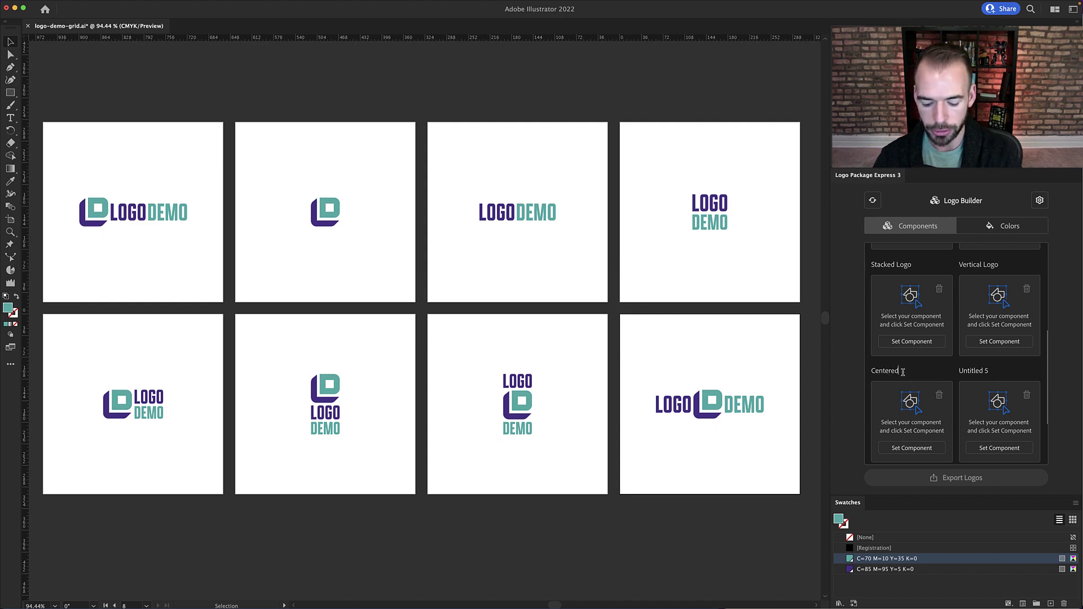
type(" Vertical Logo")
left_click(970, 371)
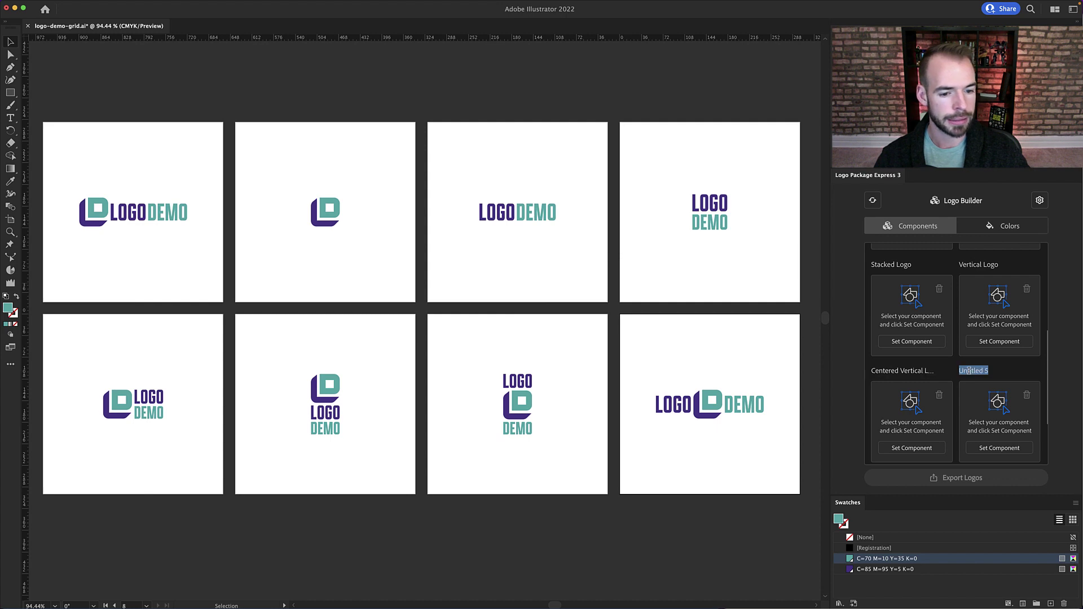
type("Center")
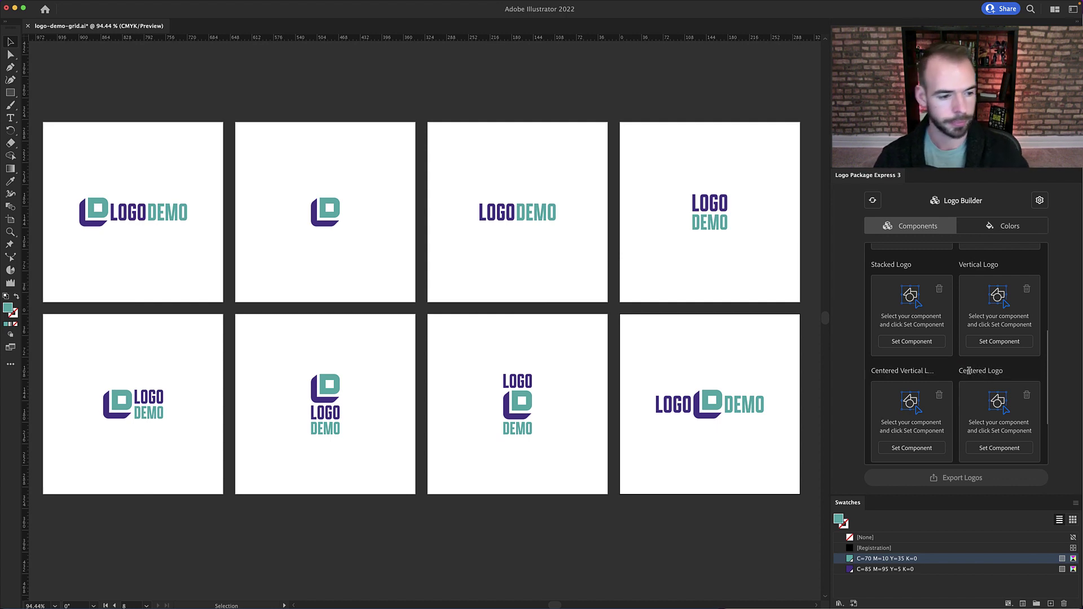
left_click_drag(1046, 377, 1042, 385)
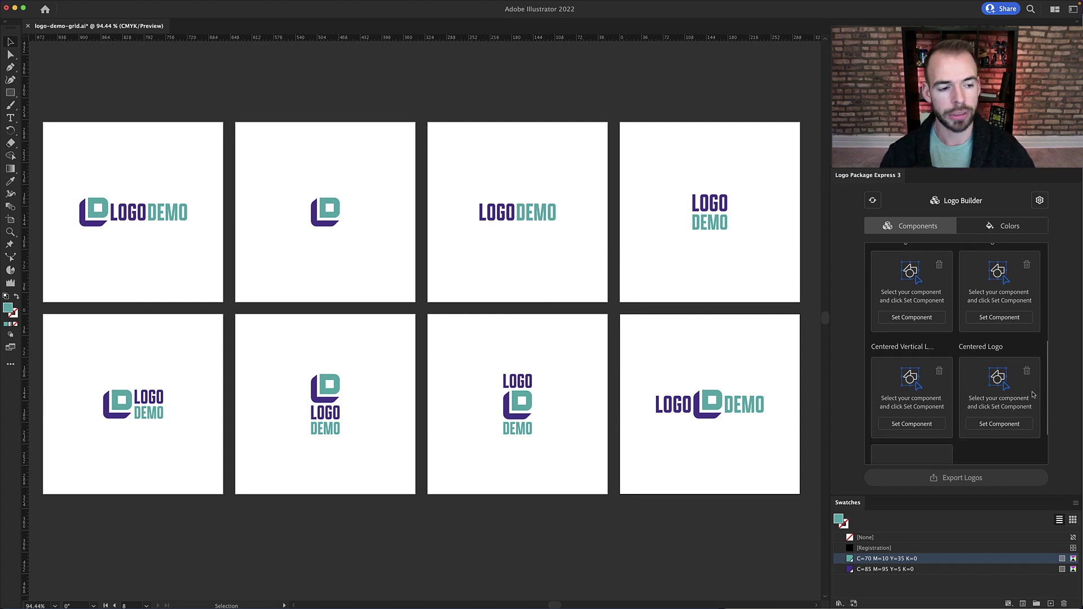
scroll(1034, 395, "up", 3)
scroll(1020, 416, "up", 2)
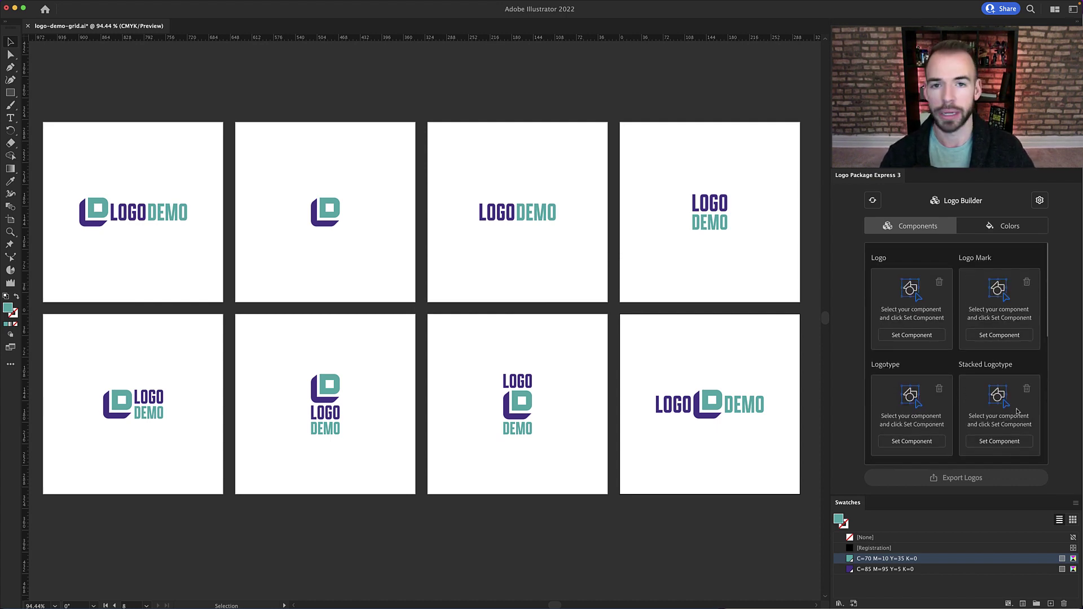
Select the horizontal LOGODEMO logo on artboard 1 and assign it to the Logo card
left_click_drag(65, 186, 206, 244)
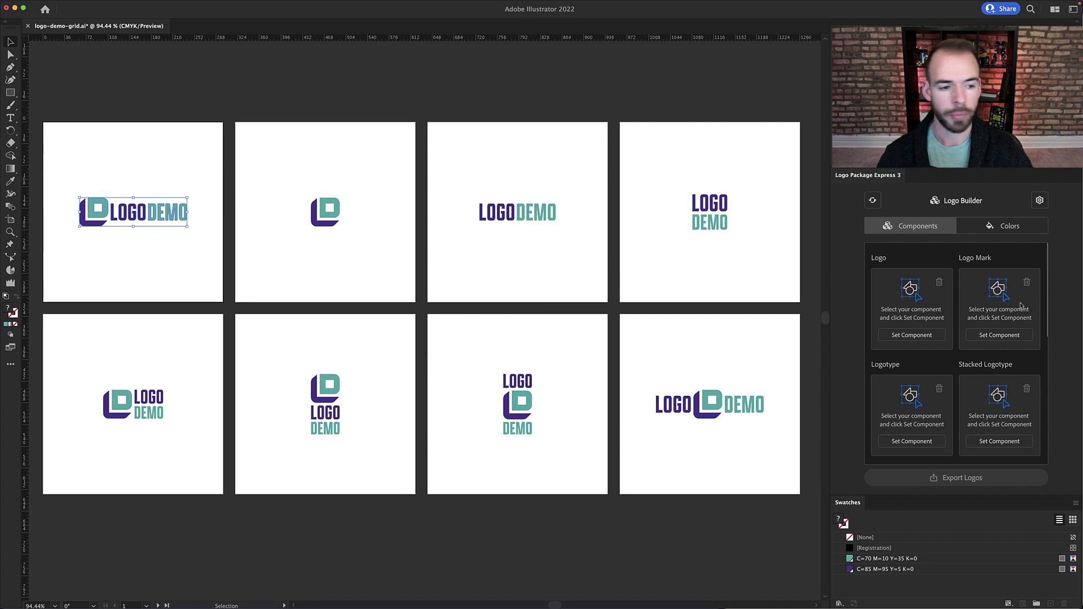
left_click(912, 335)
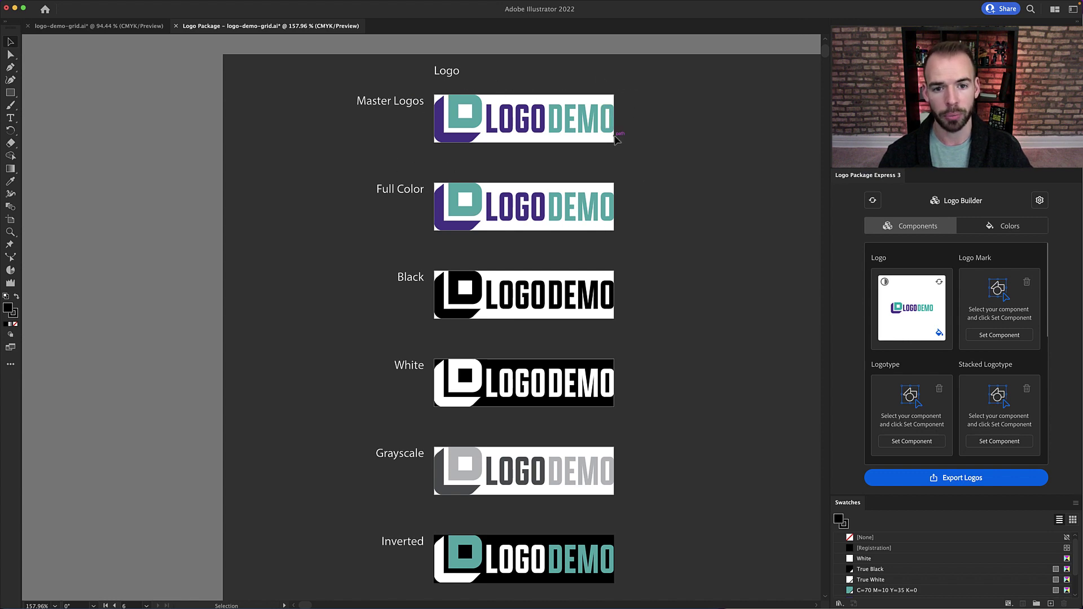
Assign the logo mark to Logo Mark and the LOGODEMO wordmark to Logotype
left_click(653, 135)
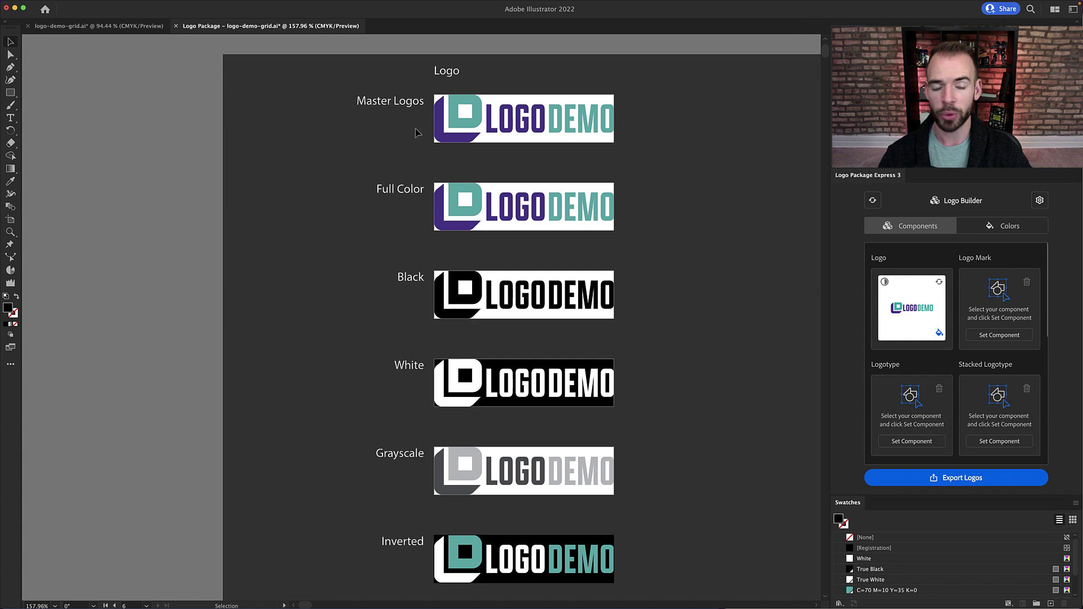
left_click_drag(406, 116, 469, 150)
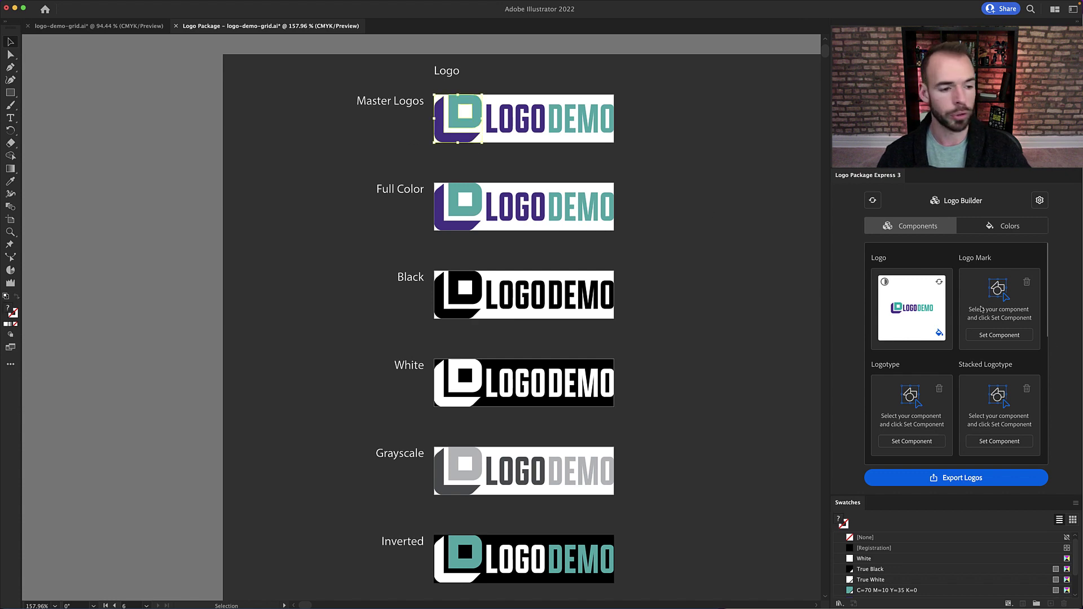
left_click(1000, 335)
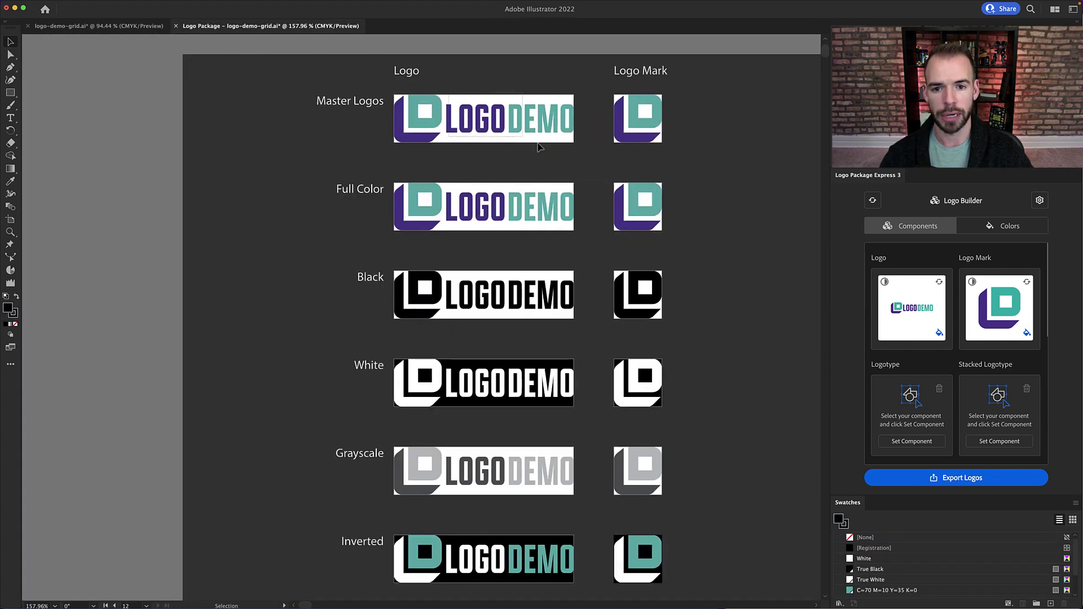
left_click(539, 138)
left_click(913, 442)
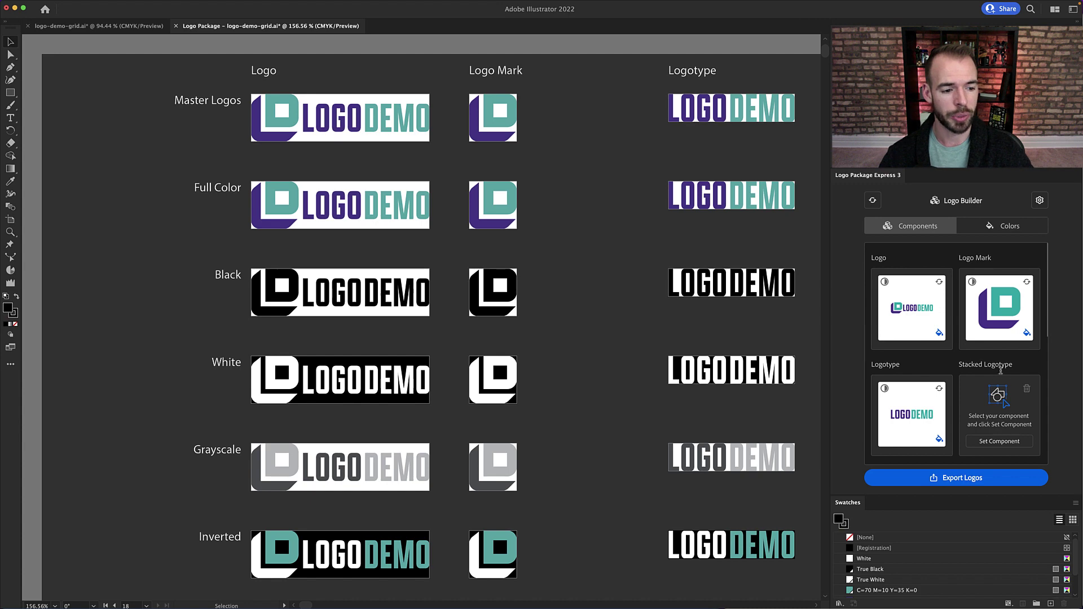
Assign the stacked LOGO DEMO from artboard 4 in logo-demo-grid.ai to Stacked Logotype
left_click(88, 26)
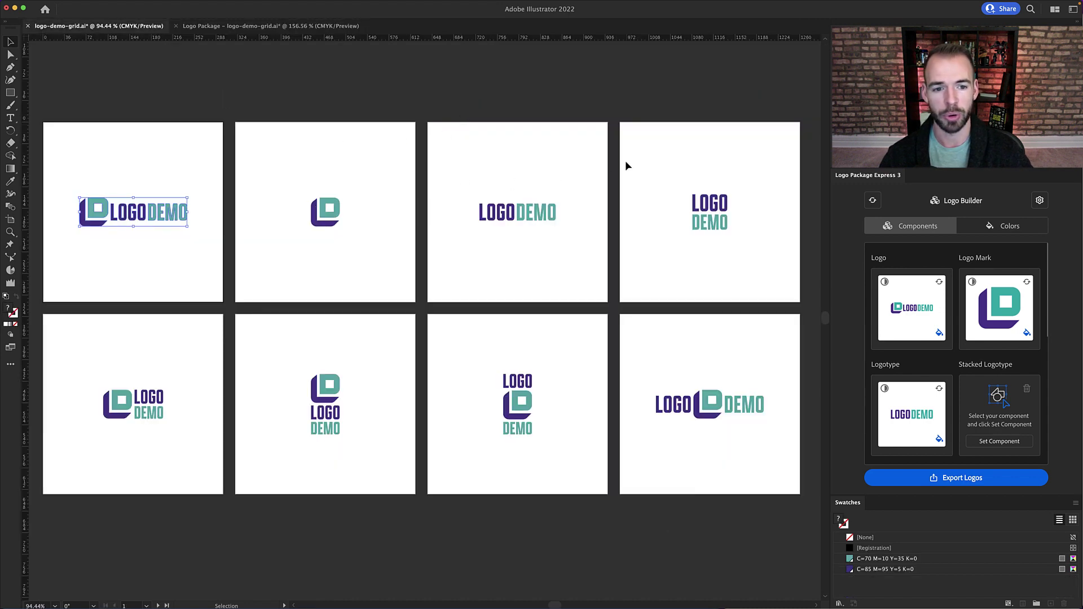
left_click_drag(666, 195, 774, 264)
left_click(1017, 380)
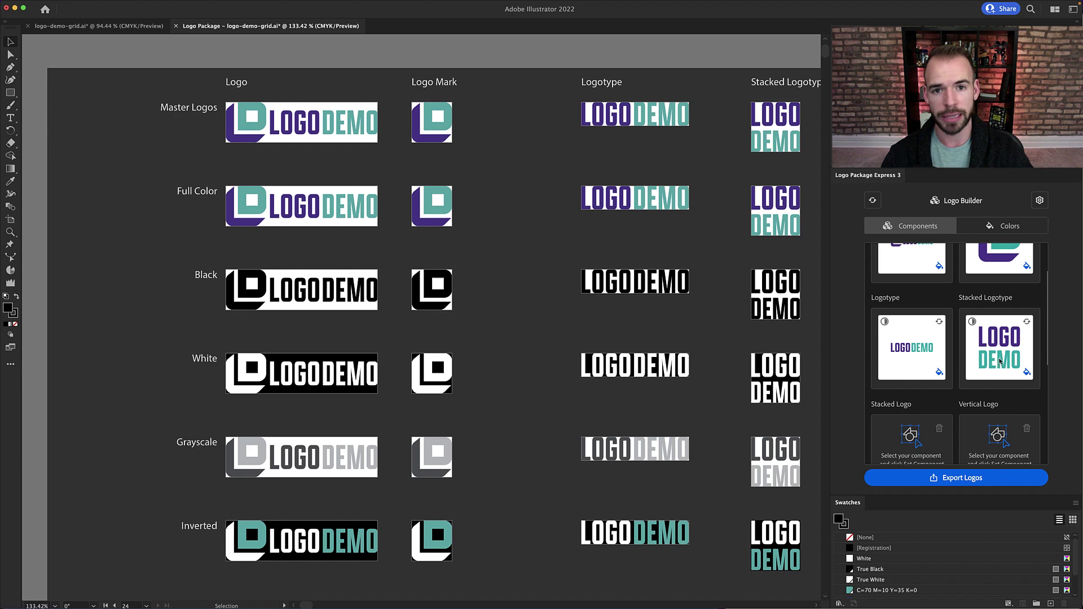
Assign the artboard 5 logo to Stacked Logo and the artboard 6 logo to Vertical Logo
left_click(122, 26)
left_click(115, 402)
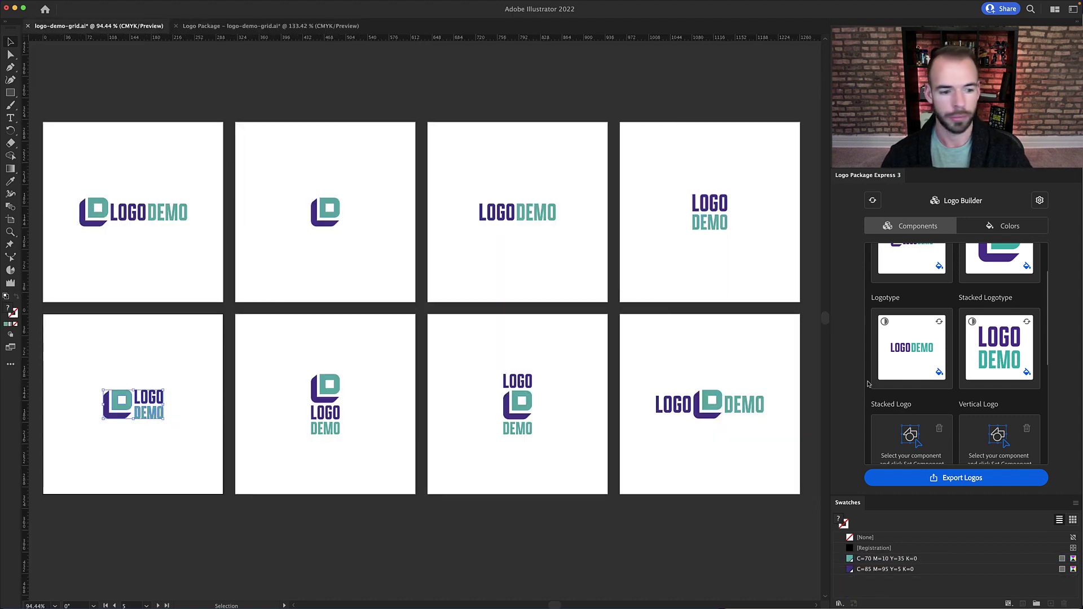
scroll(908, 367, "down", 2)
left_click(897, 389)
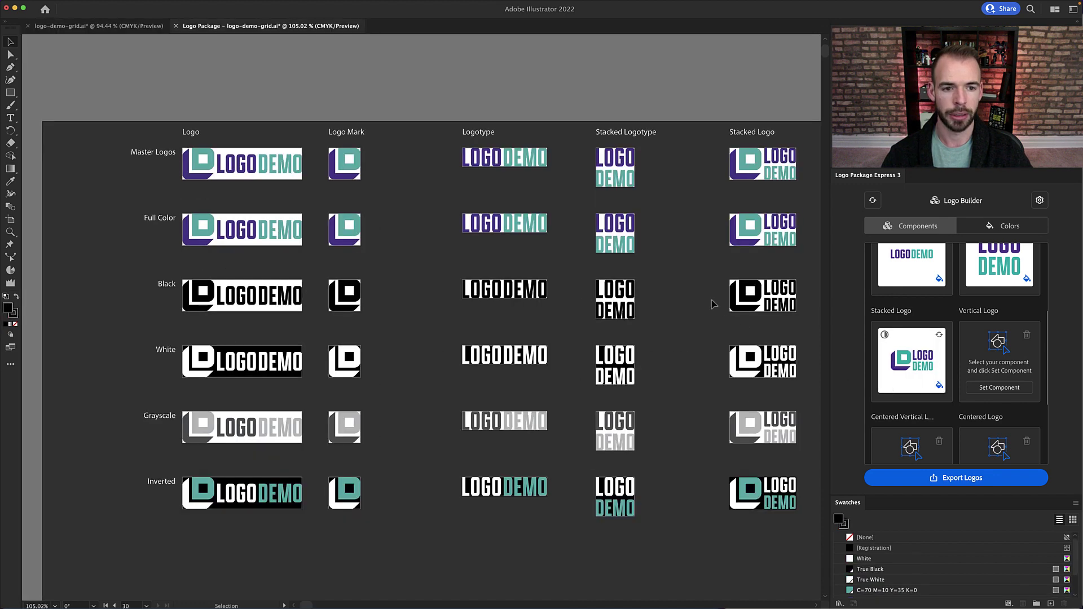
left_click(82, 25)
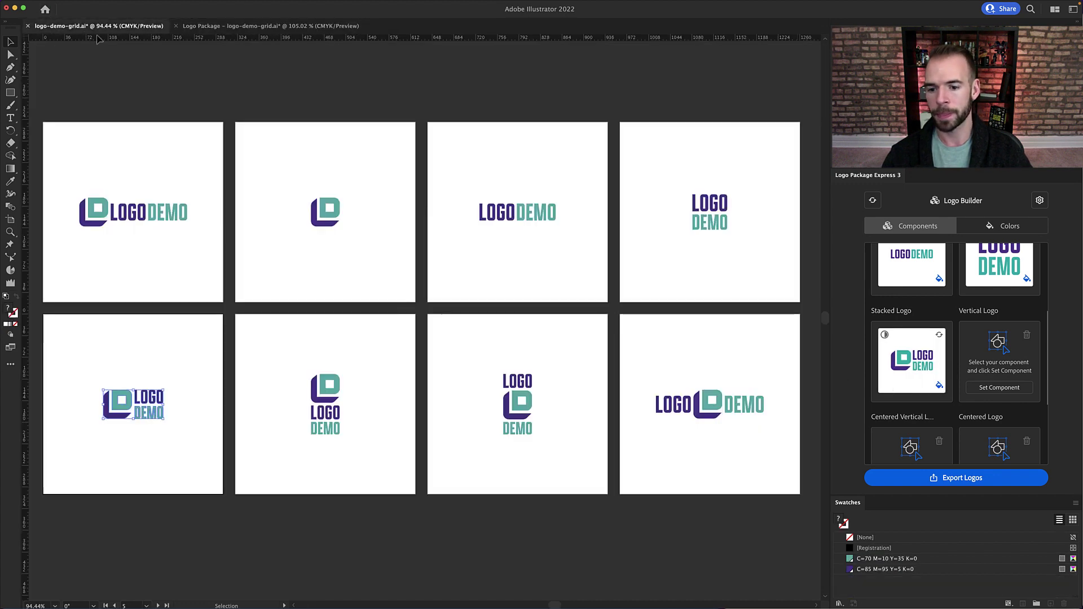
left_click_drag(298, 352, 380, 459)
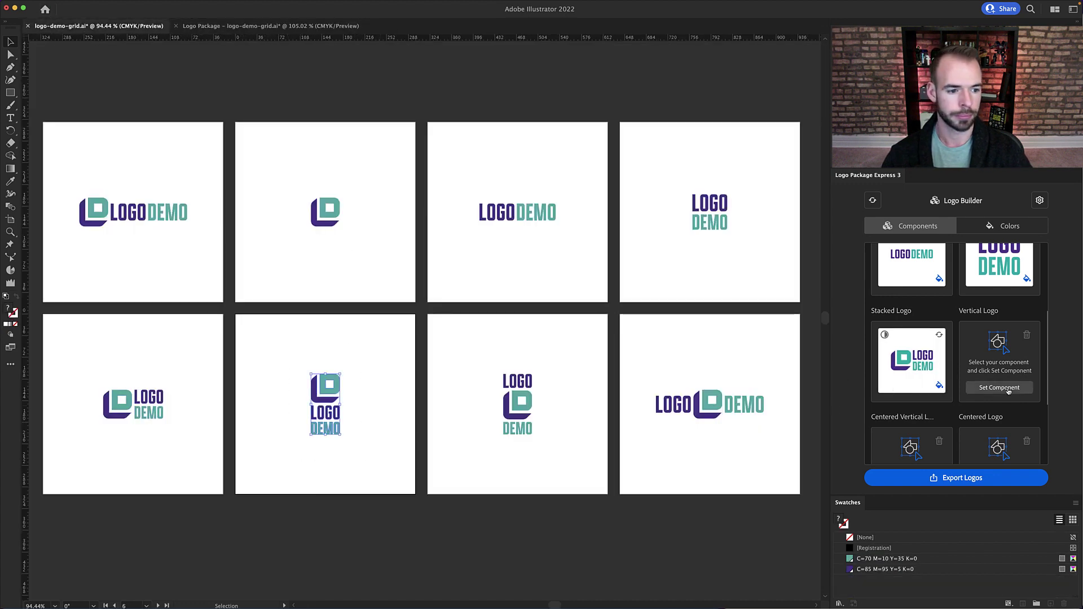
left_click(1008, 389)
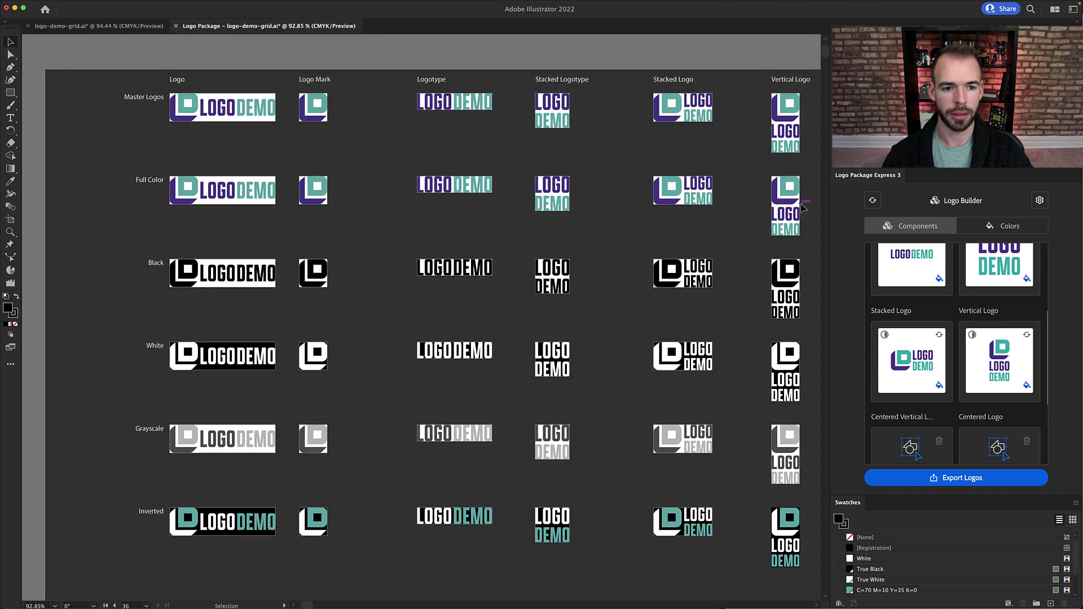
Assign the artboard 7 logo to Centered Vertical Logo and the artboard 8 logo to Centered Logo
left_click(113, 26)
left_click_drag(486, 350, 559, 469)
scroll(954, 362, "down", 3)
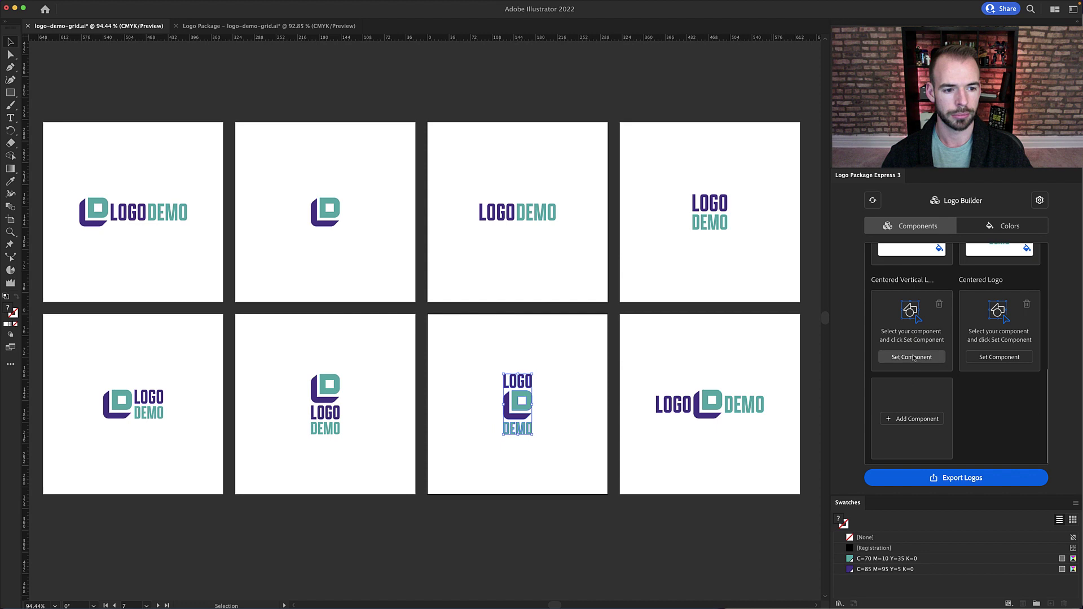
left_click(913, 357)
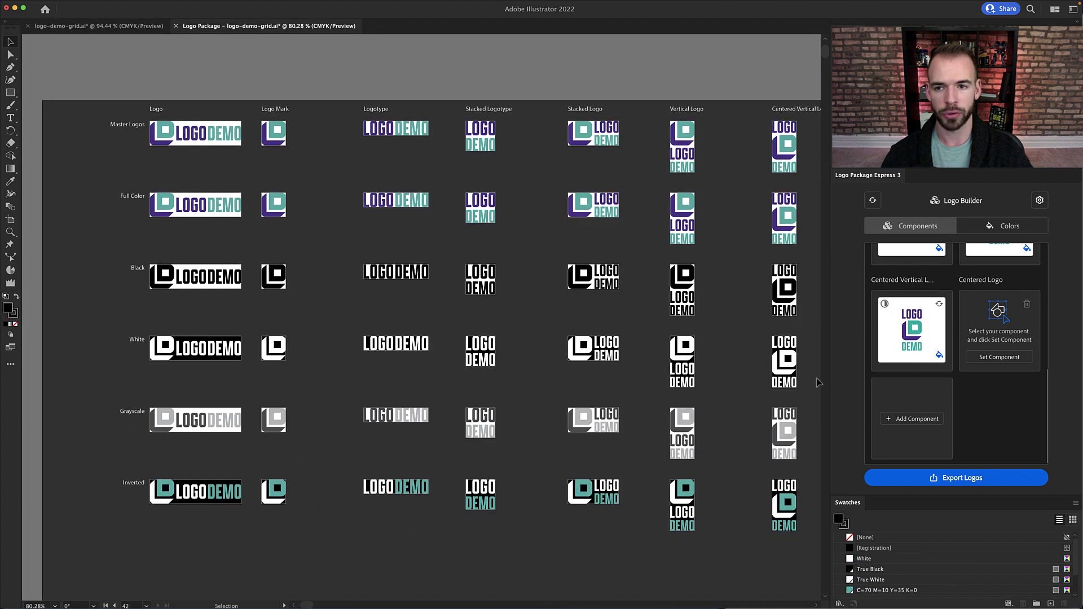
left_click(131, 26)
left_click_drag(647, 380, 798, 475)
left_click(1013, 357)
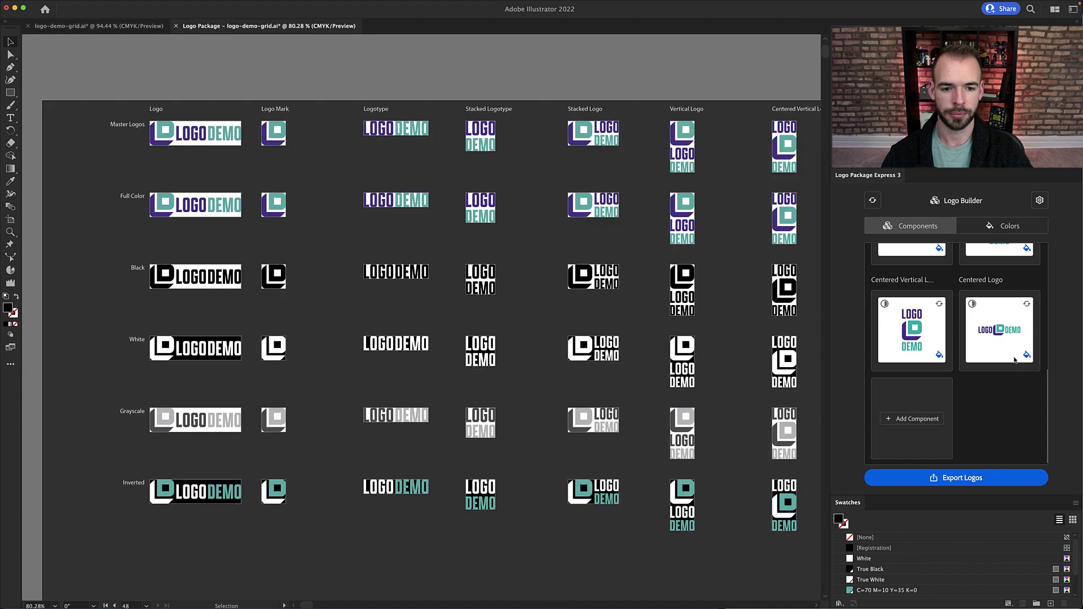